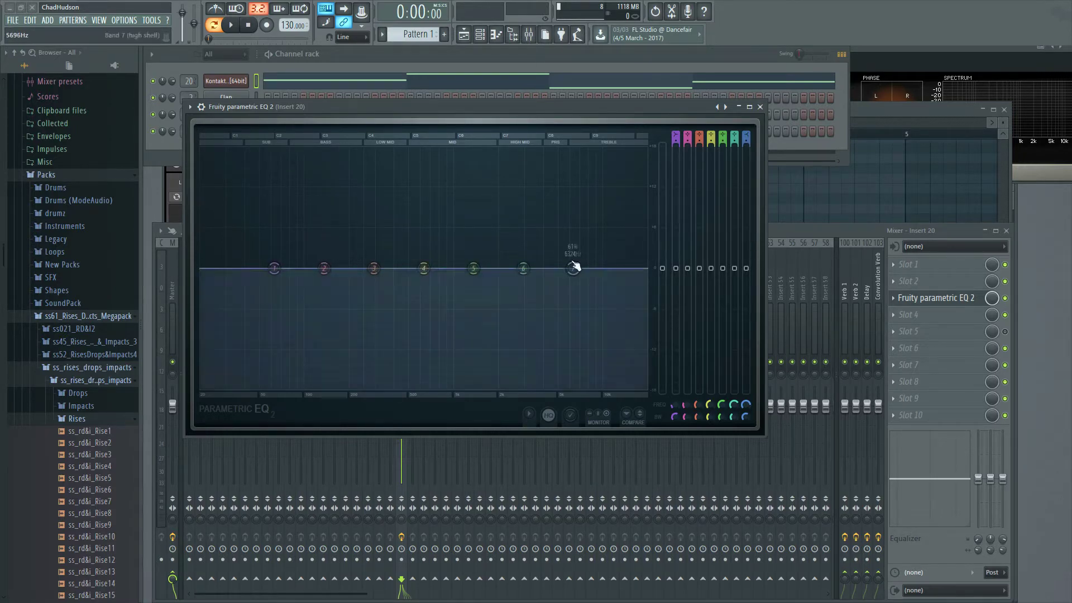
# Shape band 2 into a bell boost of about 4.4 dB at 136 Hz, leaving band 1 flat.
pyautogui.moveTo(274, 268)
pyautogui.mouseDown()
pyautogui.moveTo(274, 240)
pyautogui.moveTo(274, 279)
pyautogui.moveTo(274, 268)
pyautogui.mouseUp()
pyautogui.moveTo(687, 268); pyautogui.dragTo(687, 238)
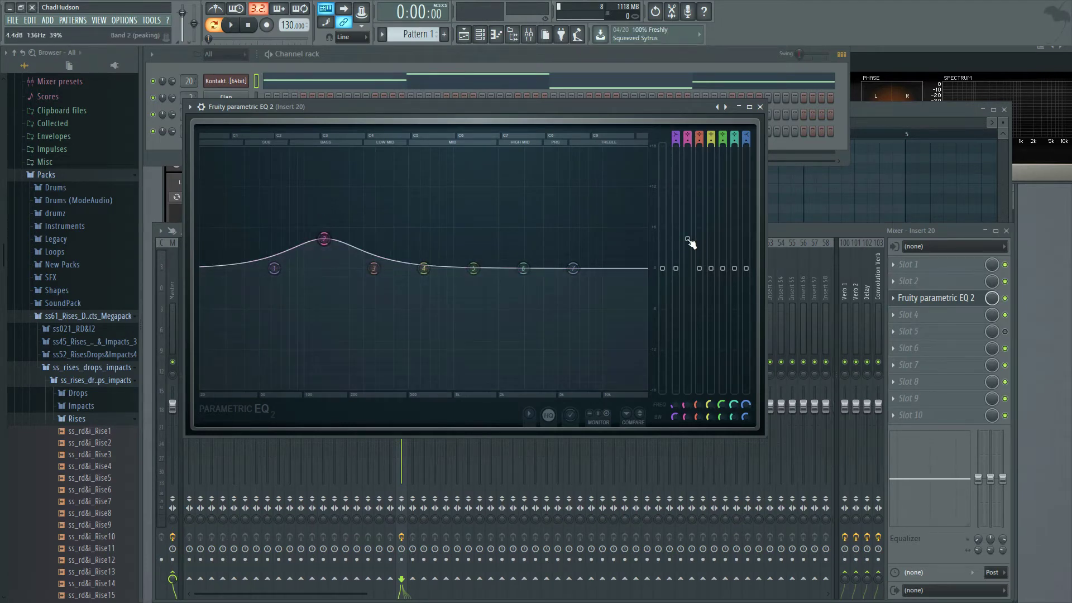
pyautogui.moveTo(685, 416); pyautogui.dragTo(685, 402)
pyautogui.scroll(8, 324, 239)
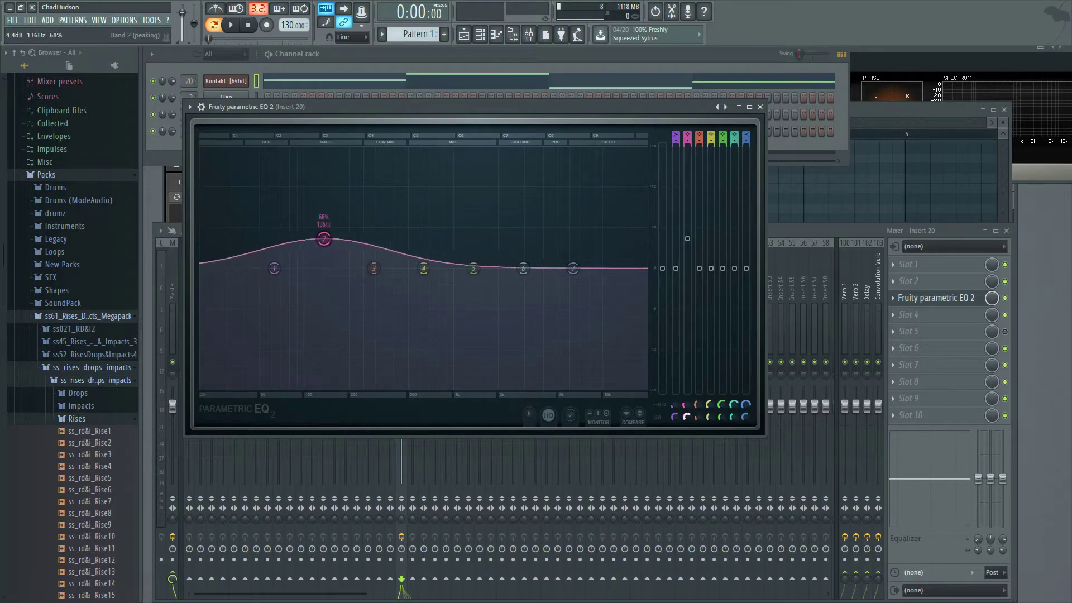
pyautogui.scroll(-2, 324, 239)
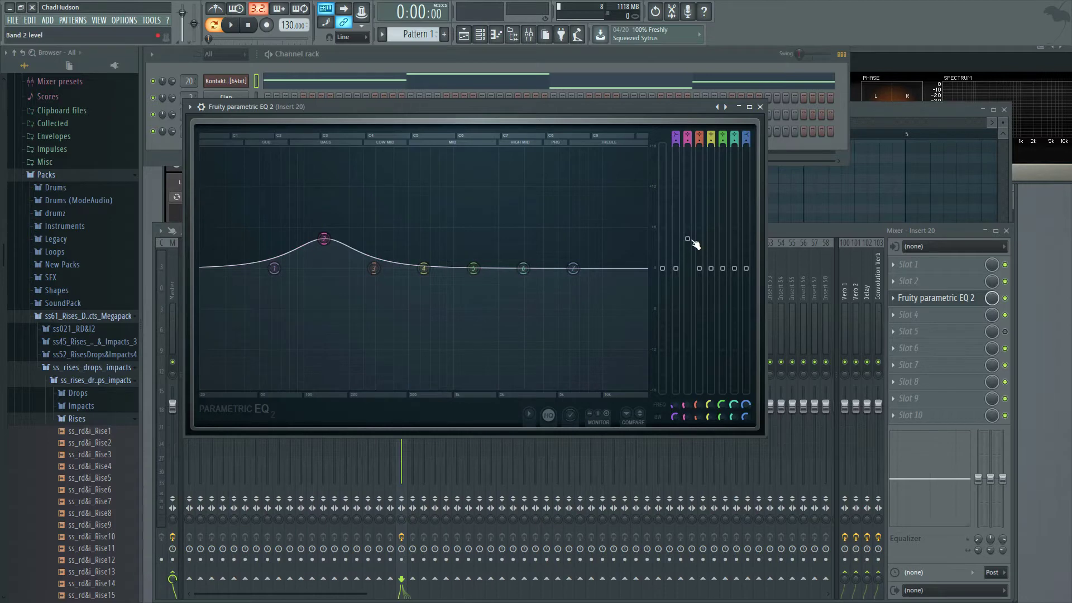
pyautogui.moveTo(688, 239); pyautogui.dragTo(688, 231)
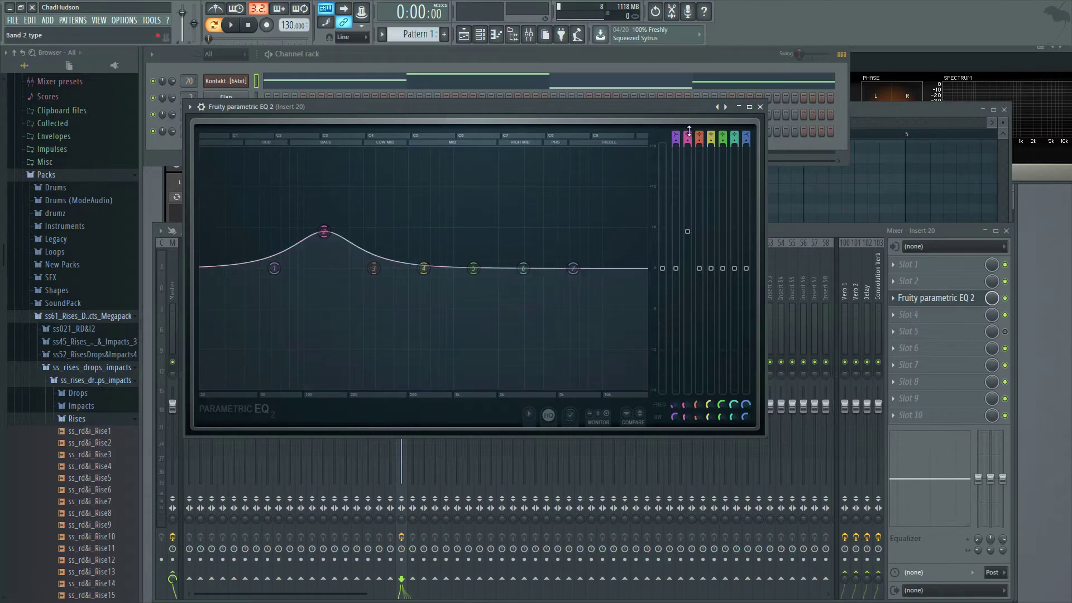
# Cycle band 2's type through shelf, notch and high pass, ending back on peaking.
pyautogui.scroll(1, 688, 130)
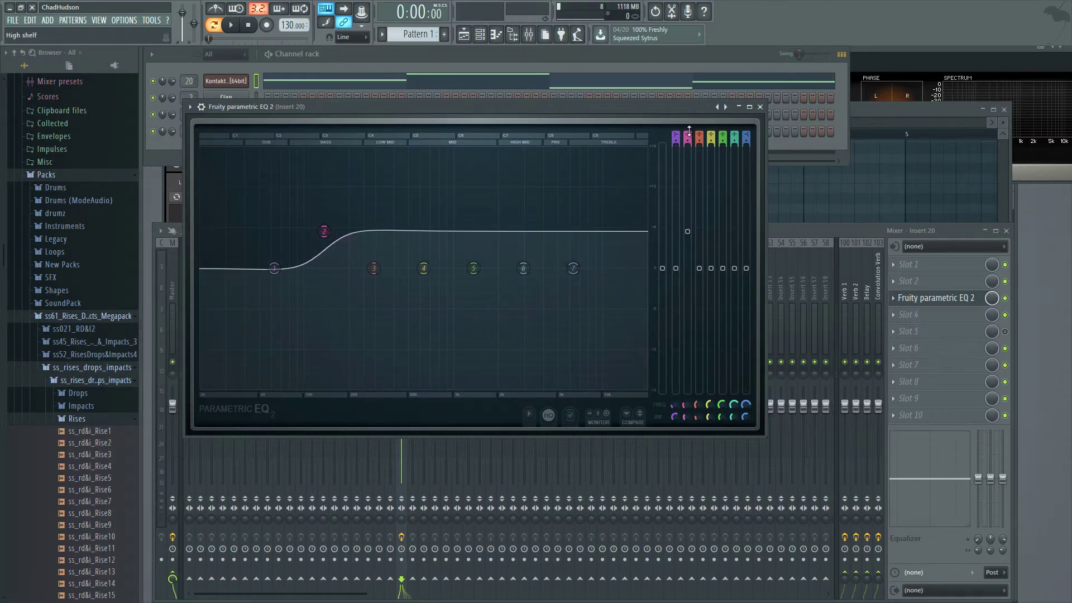
pyautogui.scroll(-3, 689, 133)
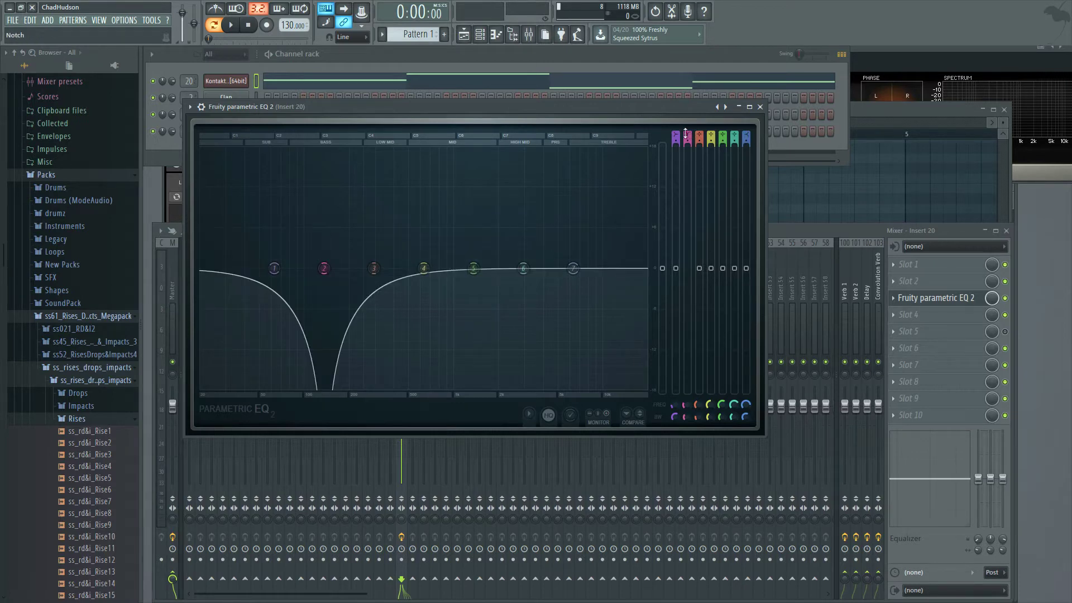
pyautogui.scroll(-1, 686, 133)
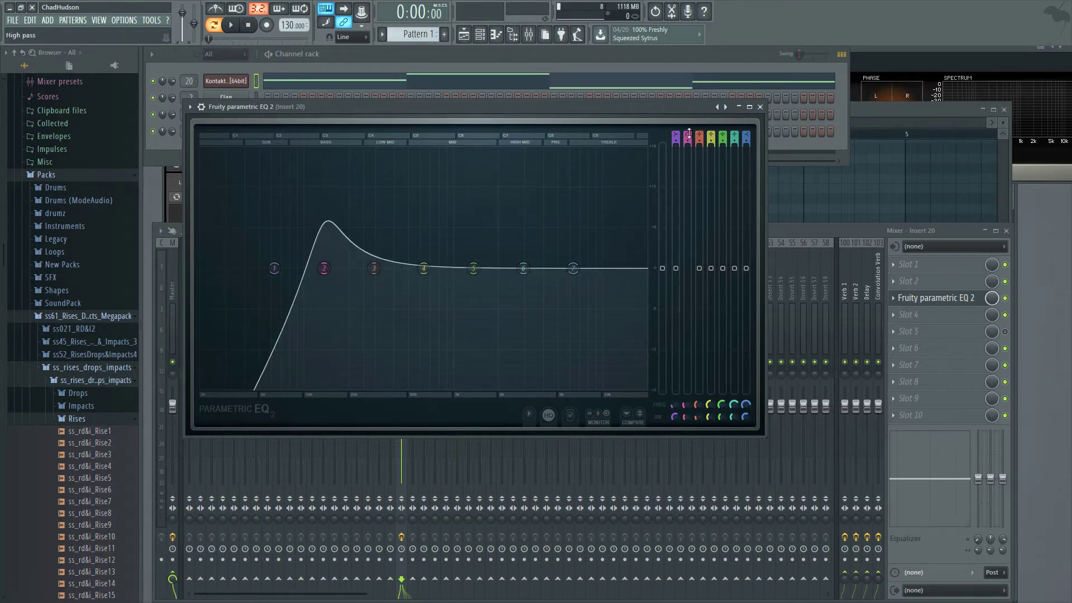
pyautogui.scroll(-2, 689, 133)
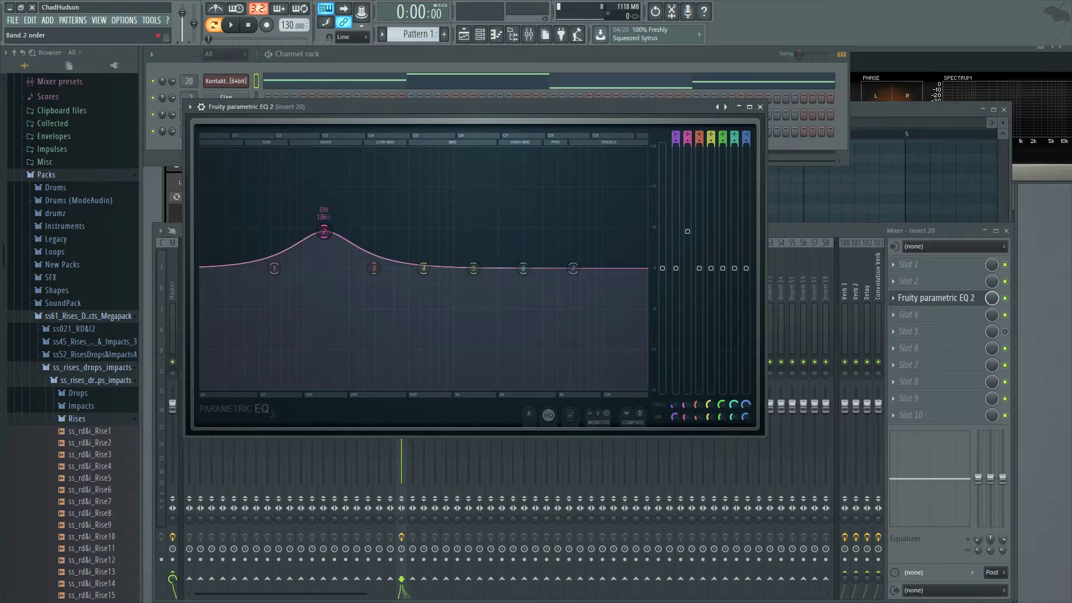
pyautogui.scroll(2, 687, 146)
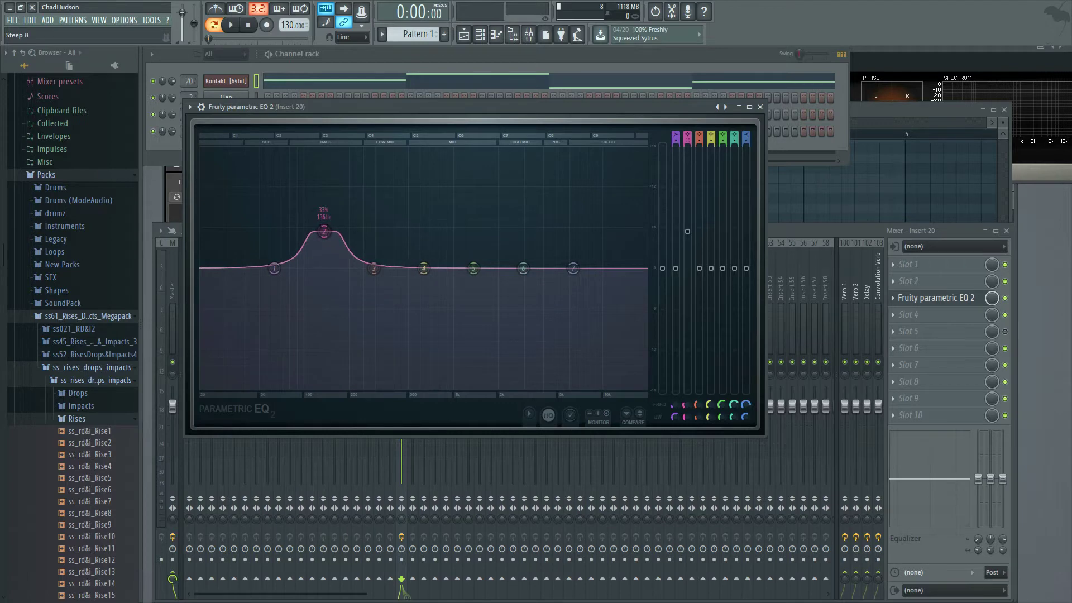
pyautogui.scroll(-2, 687, 146)
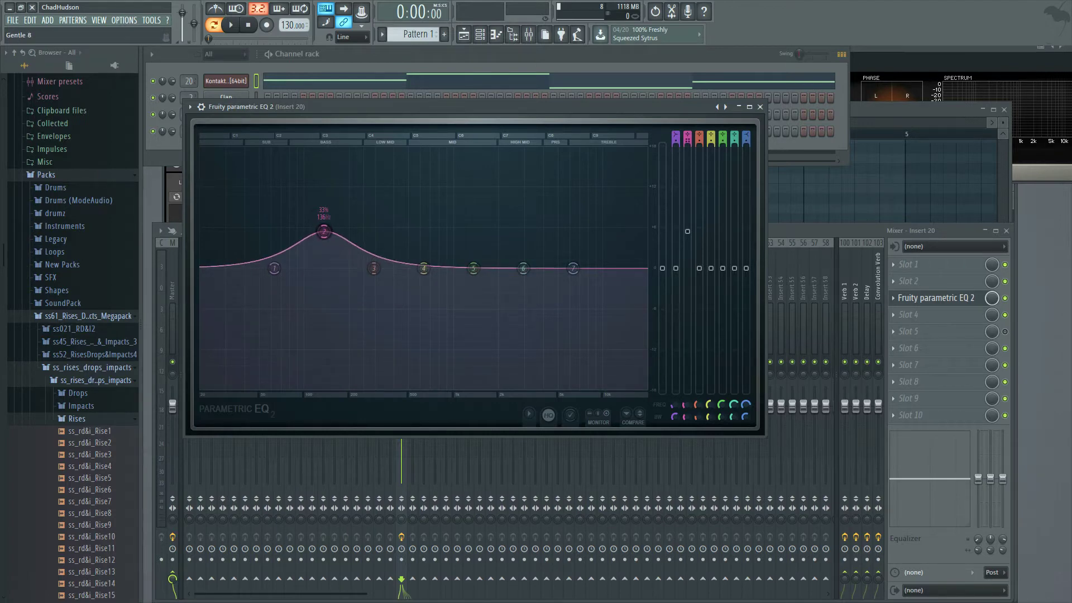
pyautogui.scroll(-1, 687, 140)
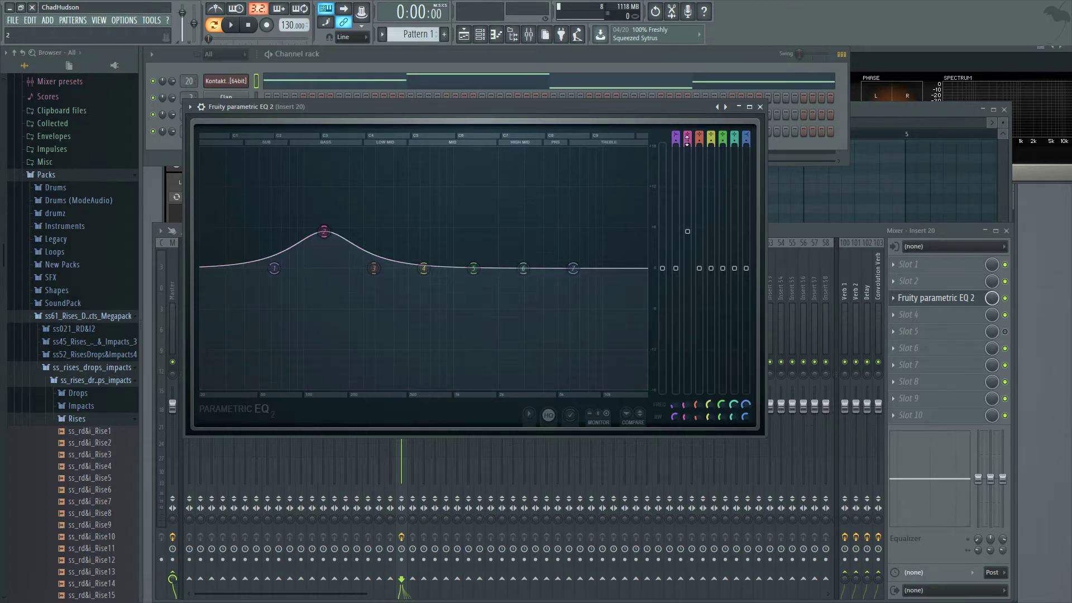
pyautogui.click(528, 413)
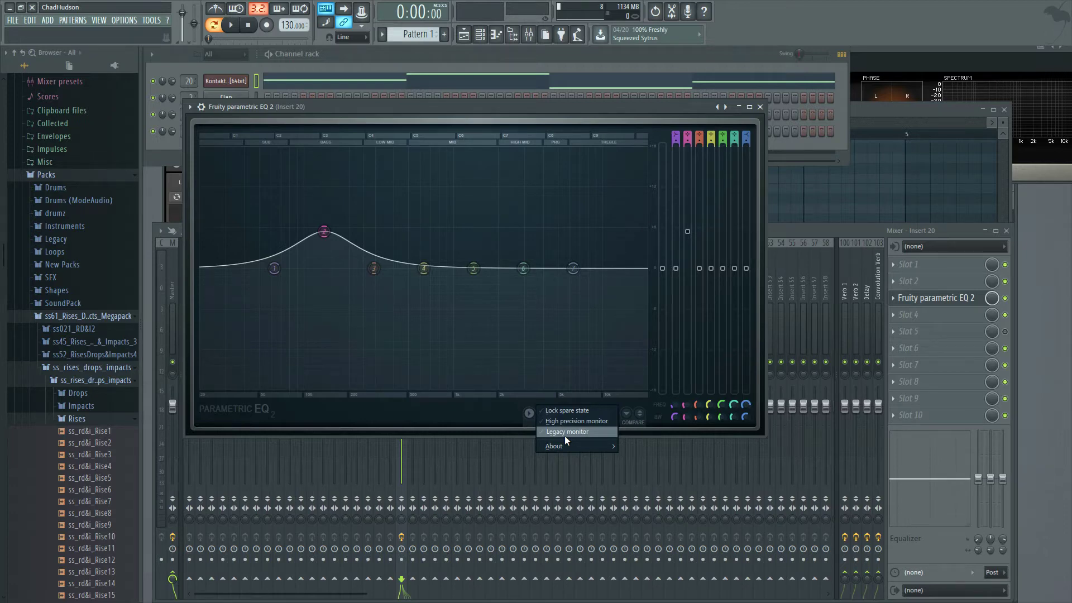
# Toggle the EQ's Legacy monitor option.
pyautogui.click(592, 431)
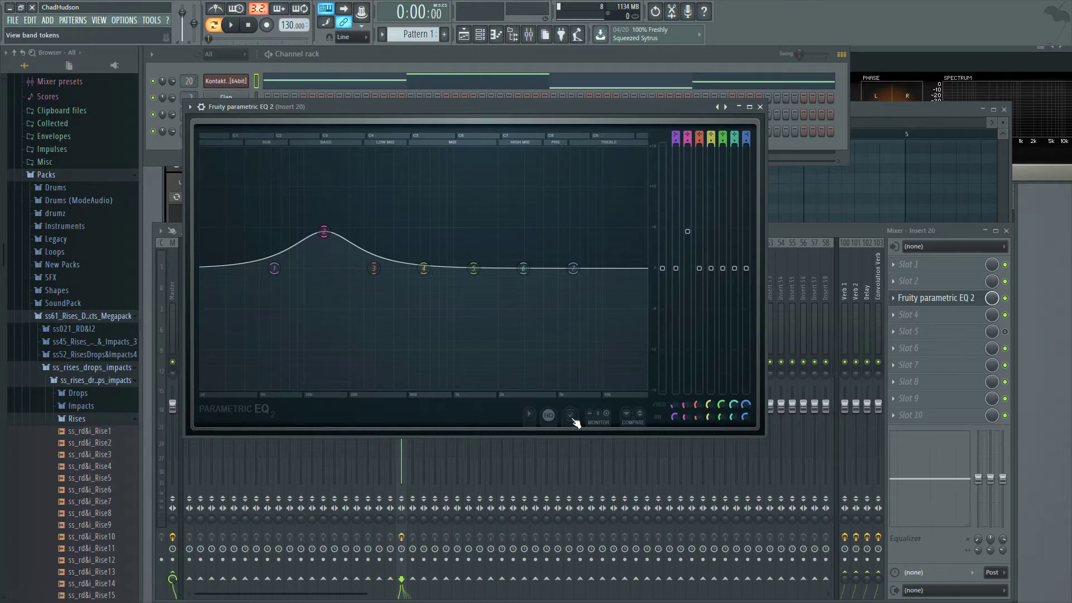
# Hide the band tokens and move band 2's bell boost to around 731 Hz.
pyautogui.click(574, 420)
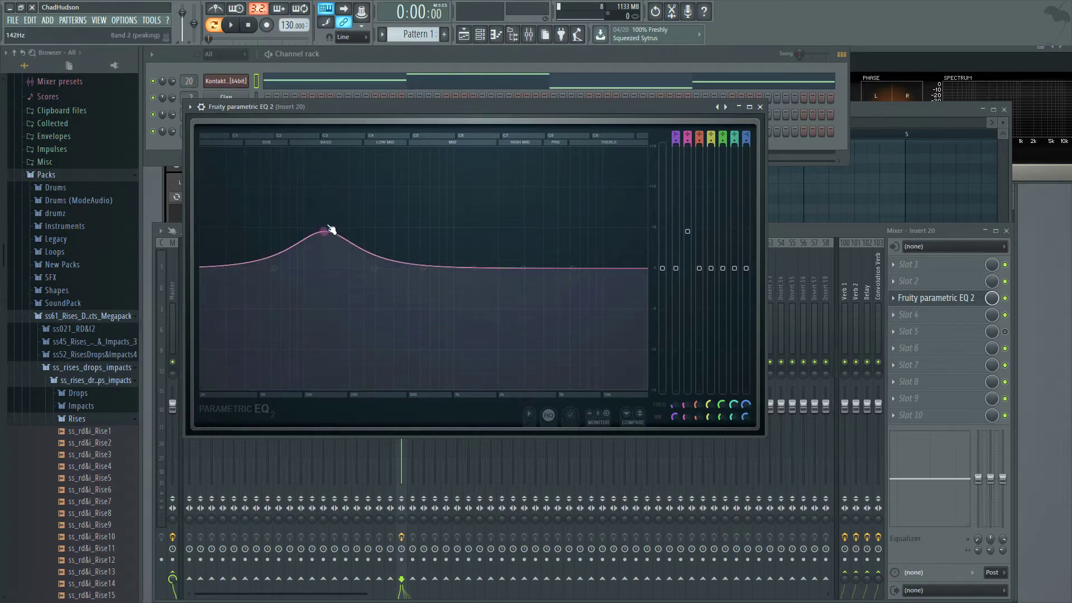
pyautogui.moveTo(324, 231); pyautogui.dragTo(334, 267)
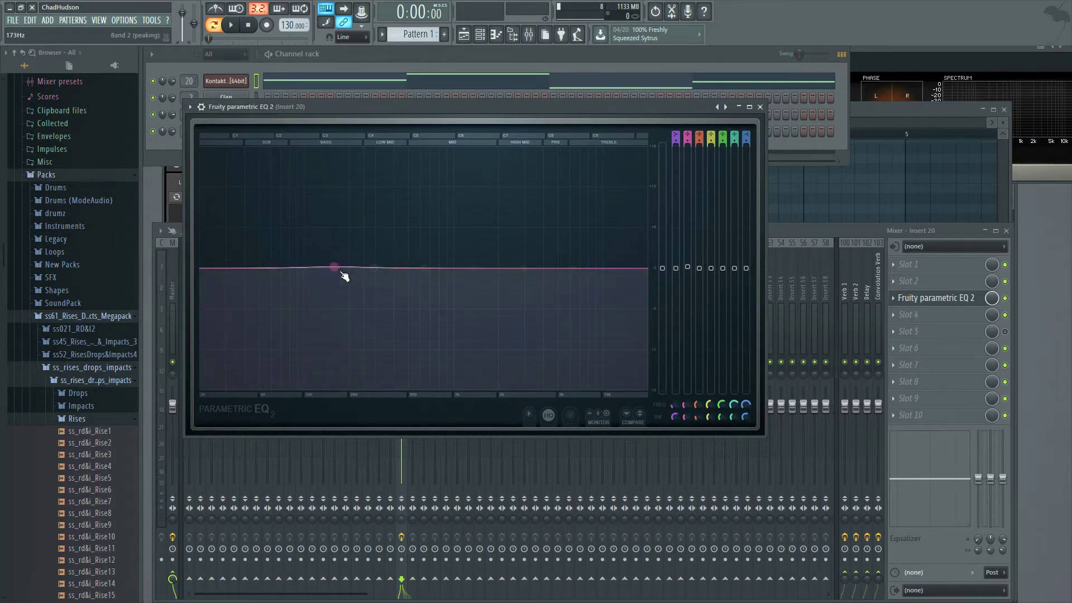
pyautogui.moveTo(335, 267); pyautogui.dragTo(433, 245)
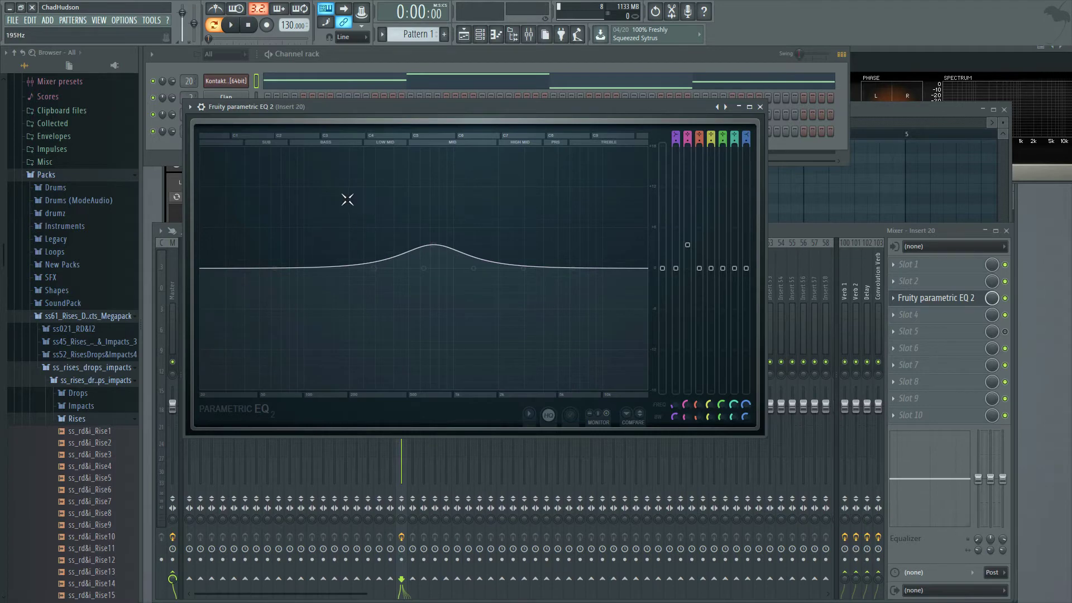
# Reset band 2 to a flat curve and start song playback.
pyautogui.rightClick(434, 246)
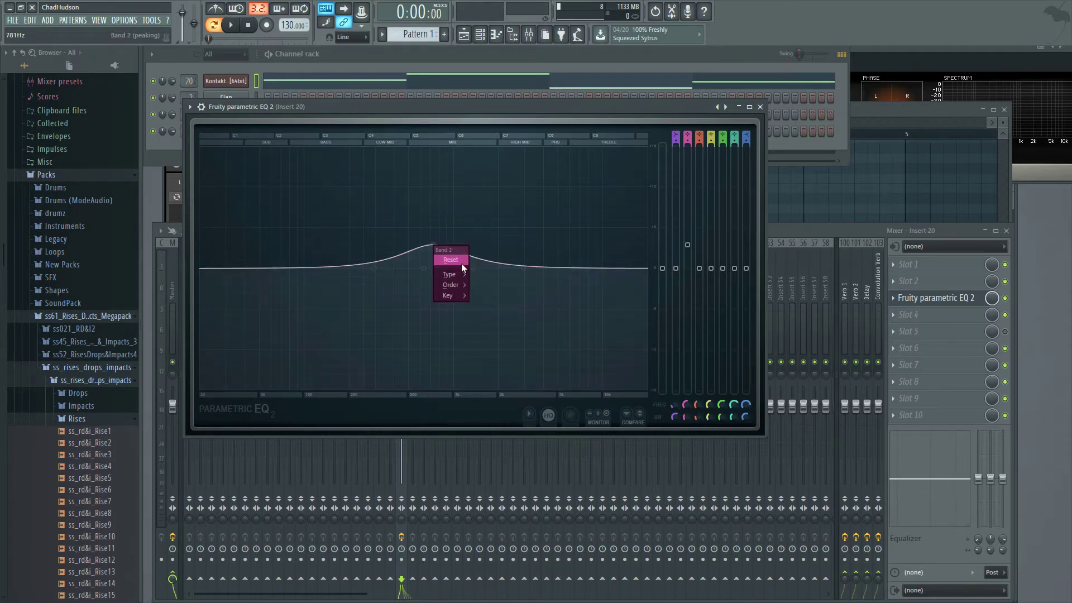
pyautogui.click(461, 263)
pyautogui.click(238, 27)
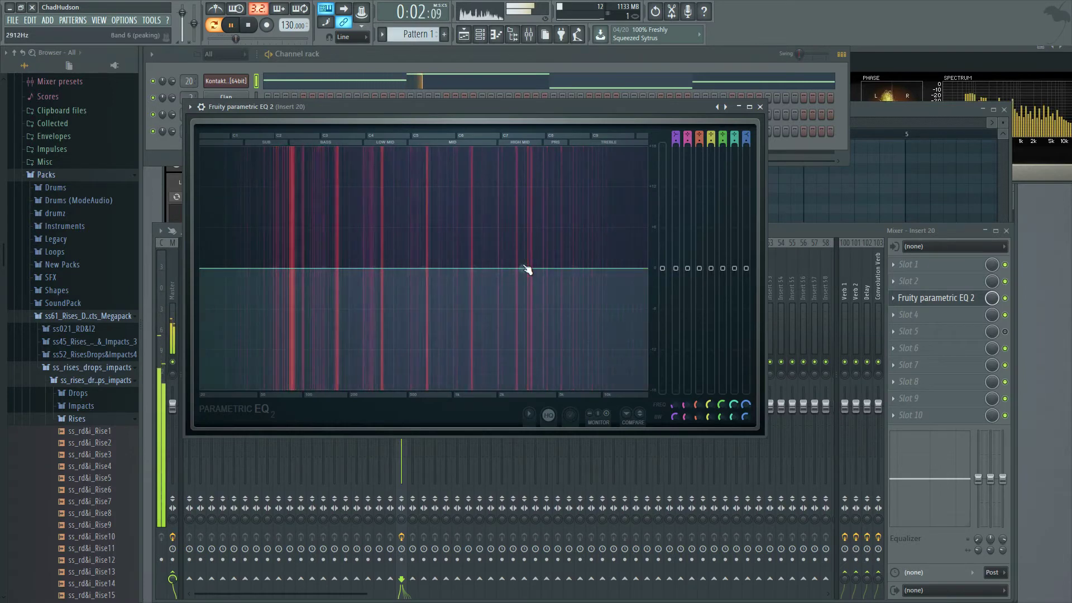
# Raise band 6 into a narrow boost spike near 2.5 kHz, then stop playback.
pyautogui.moveTo(521, 269); pyautogui.dragTo(526, 192)
pyautogui.scroll(-5, 520, 234)
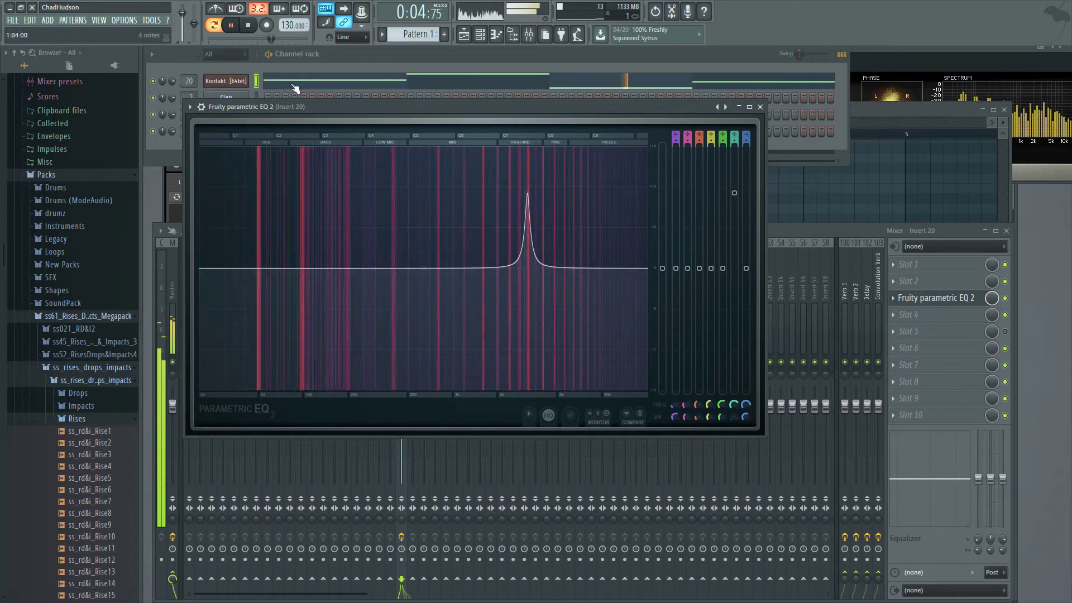
pyautogui.click(233, 26)
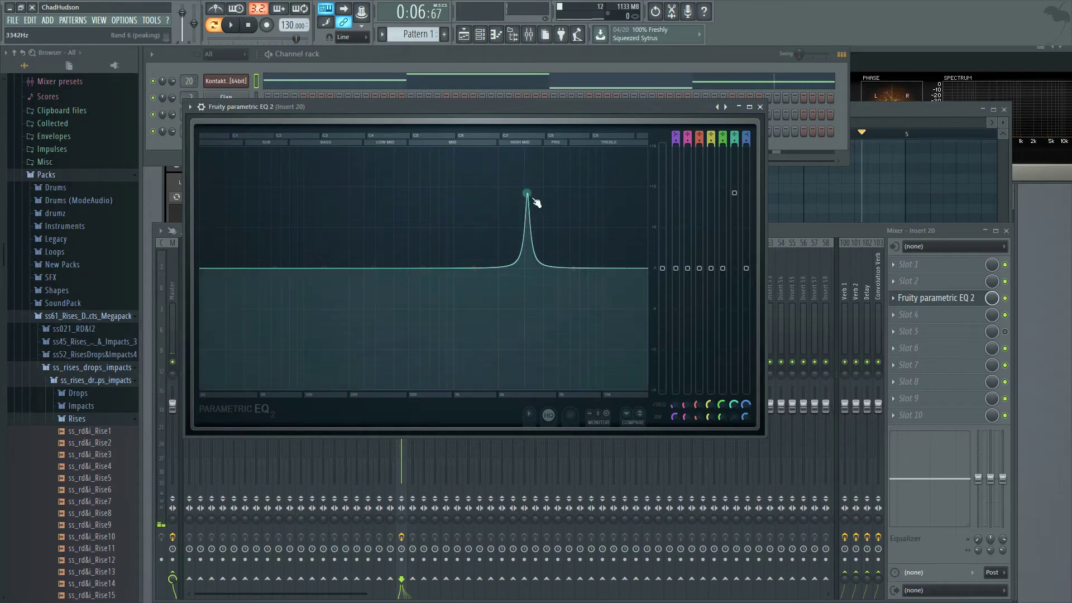
# Pull band 6 down into a notch cut around 3.3 kHz and audition it.
pyautogui.moveTo(737, 196); pyautogui.dragTo(735, 322)
pyautogui.click(231, 26)
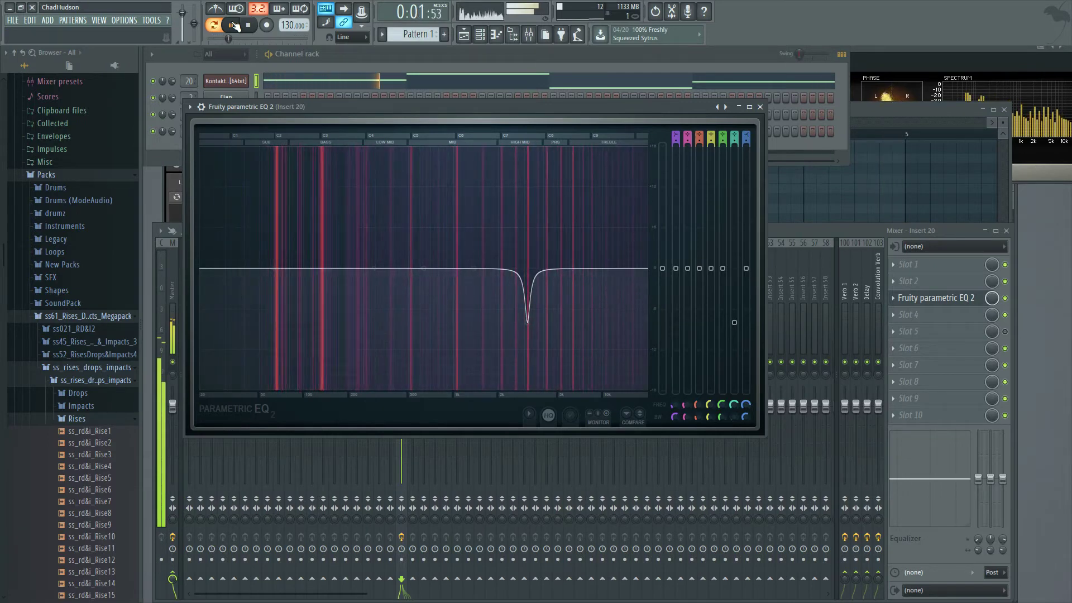
pyautogui.click(233, 25)
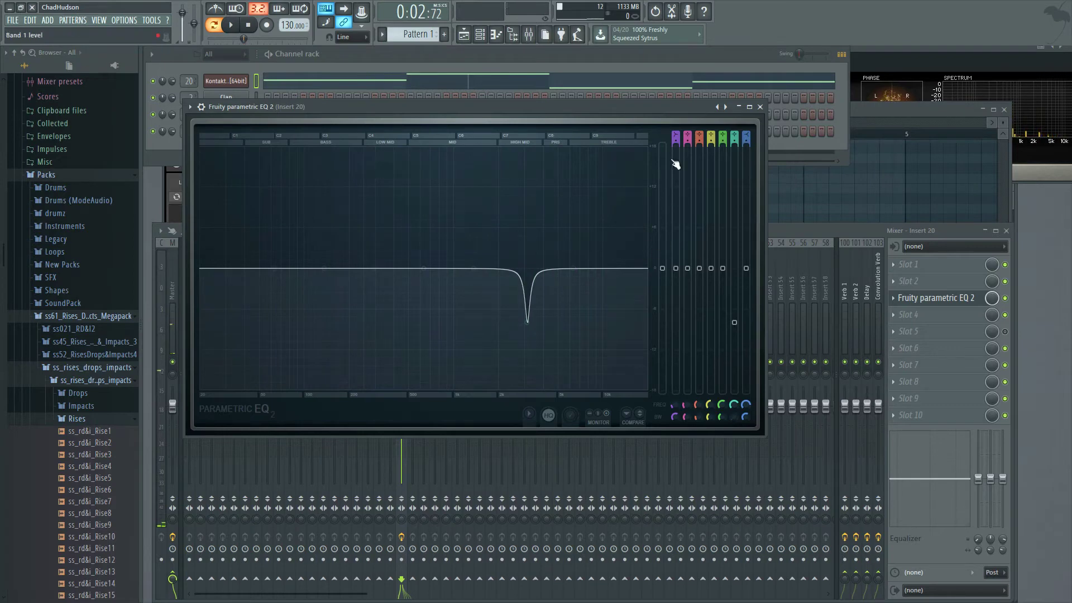
# Lower band 1's low shelf below -1.2 dB with a Steep 6 slope while auditioning.
pyautogui.moveTo(675, 268); pyautogui.dragTo(676, 305)
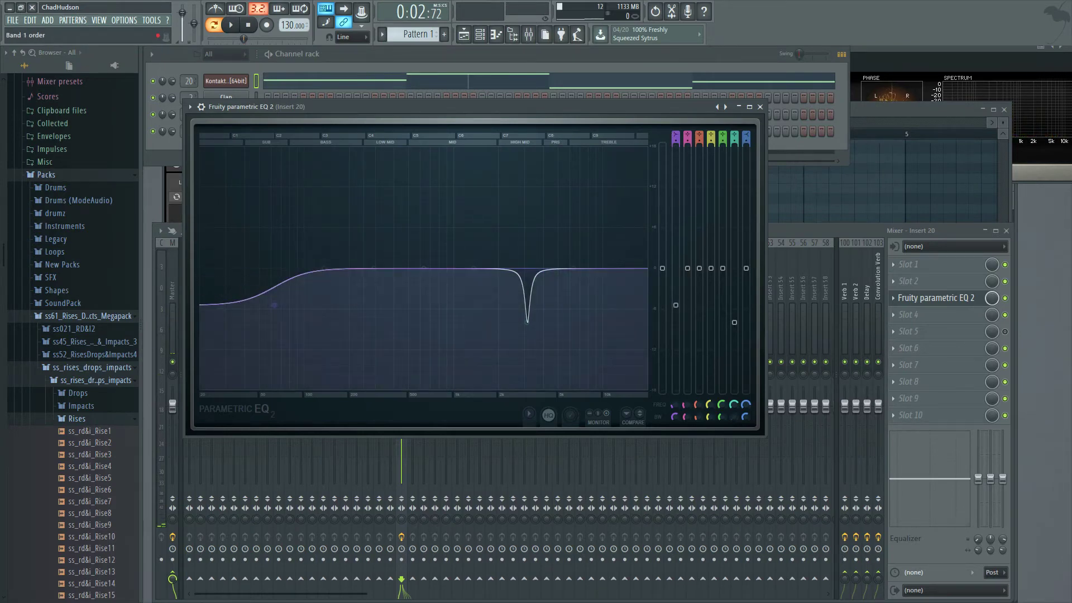
pyautogui.scroll(-1, 273, 305)
pyautogui.scroll(2, 274, 306)
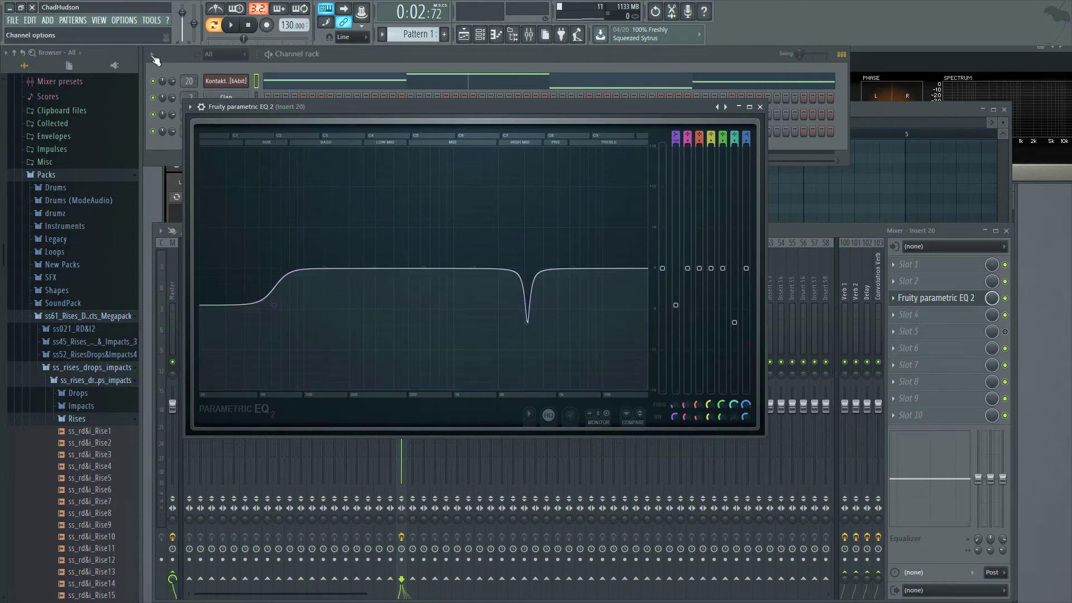
pyautogui.click(233, 26)
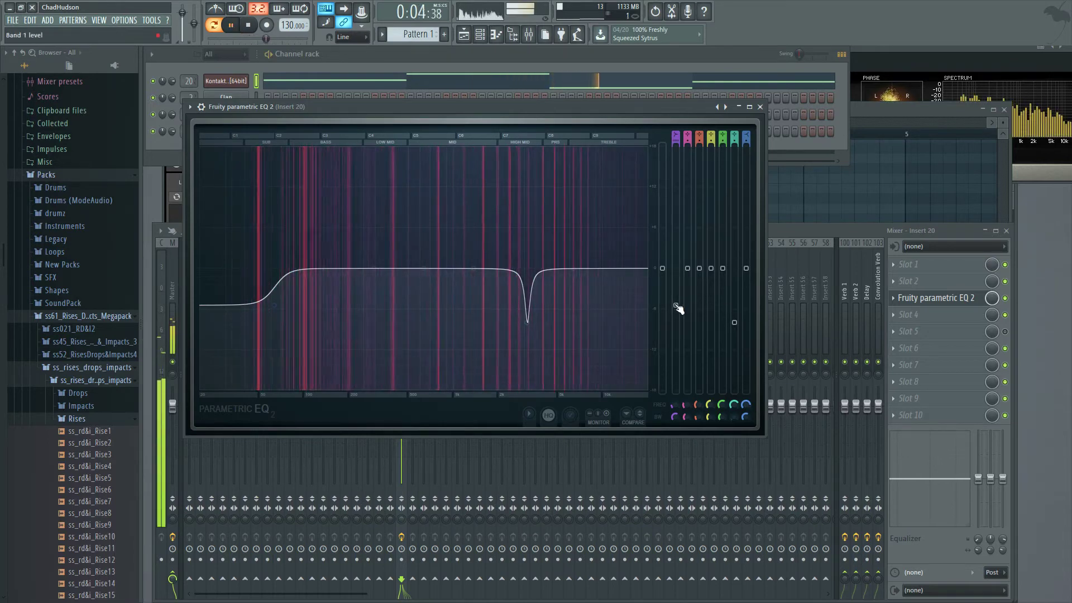
pyautogui.moveTo(678, 309); pyautogui.dragTo(676, 313)
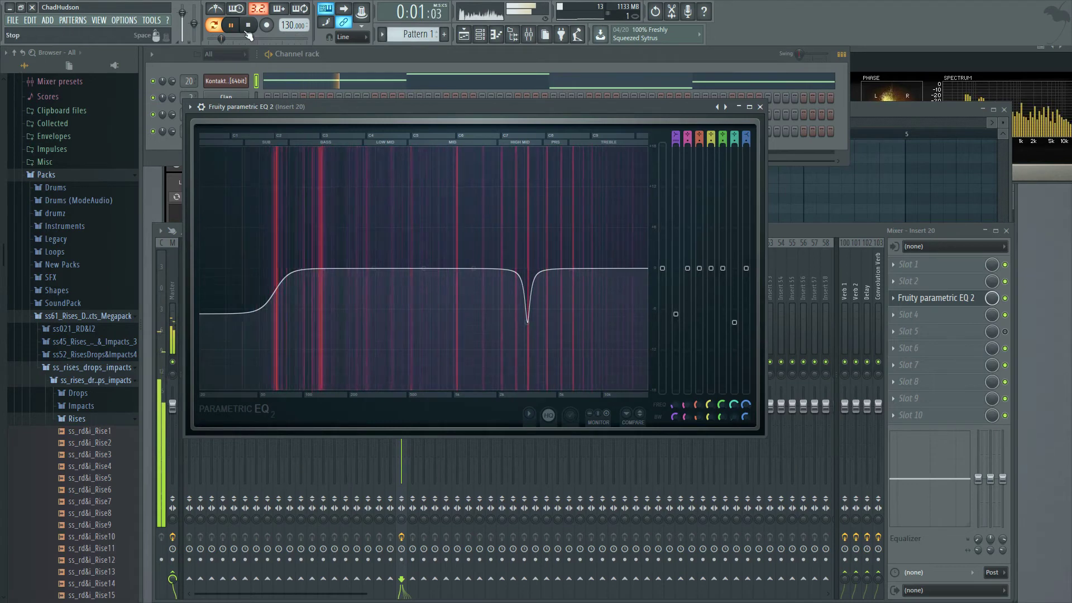
pyautogui.click(249, 29)
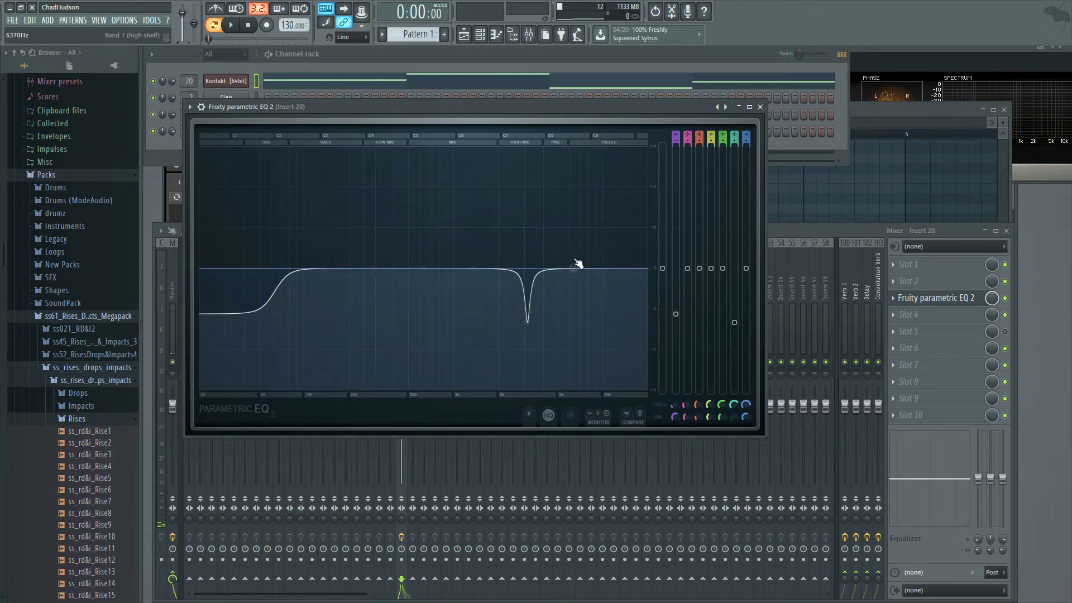
# Cut band 7's high shelf to about -3.7 dB starting near 3.3 kHz.
pyautogui.click(233, 28)
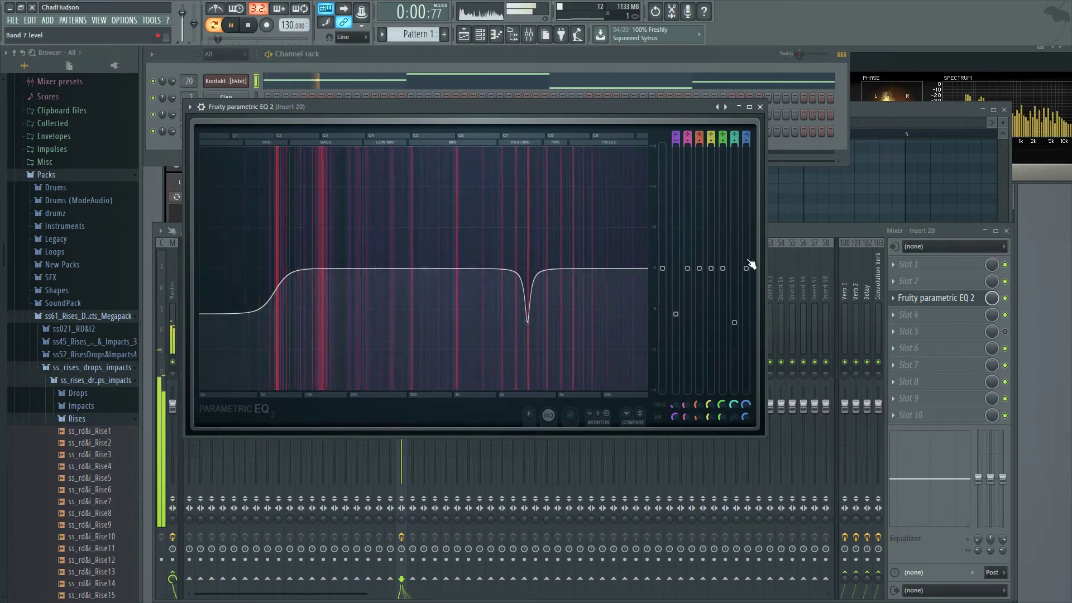
pyautogui.moveTo(745, 268); pyautogui.dragTo(746, 312)
pyautogui.moveTo(745, 410); pyautogui.dragTo(746, 427)
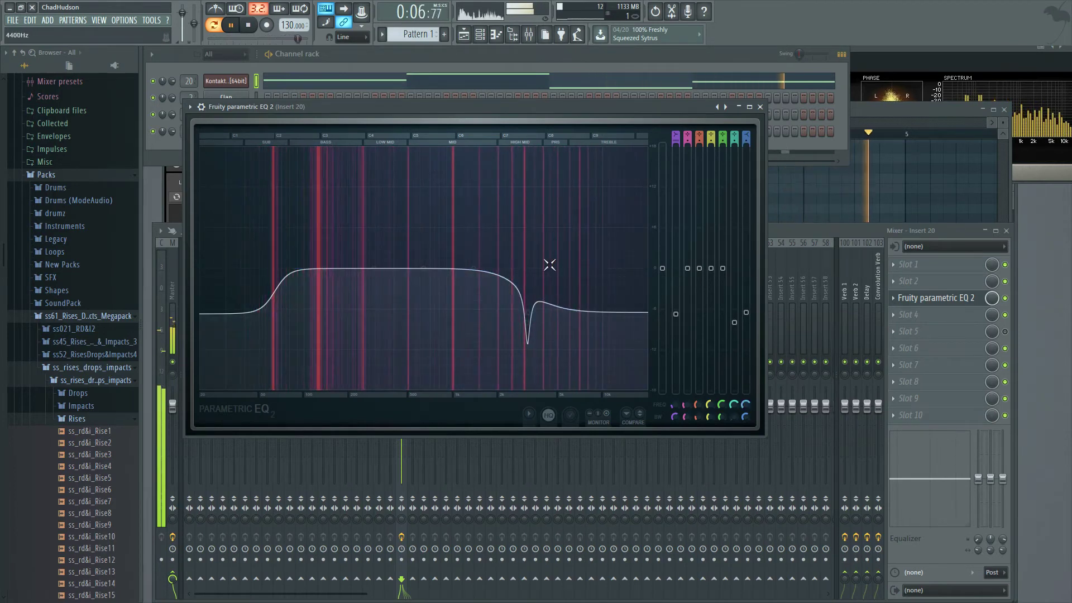
# Move band 5 to about 12.9 kHz and raise it into an air bump.
pyautogui.moveTo(547, 265); pyautogui.dragTo(632, 244)
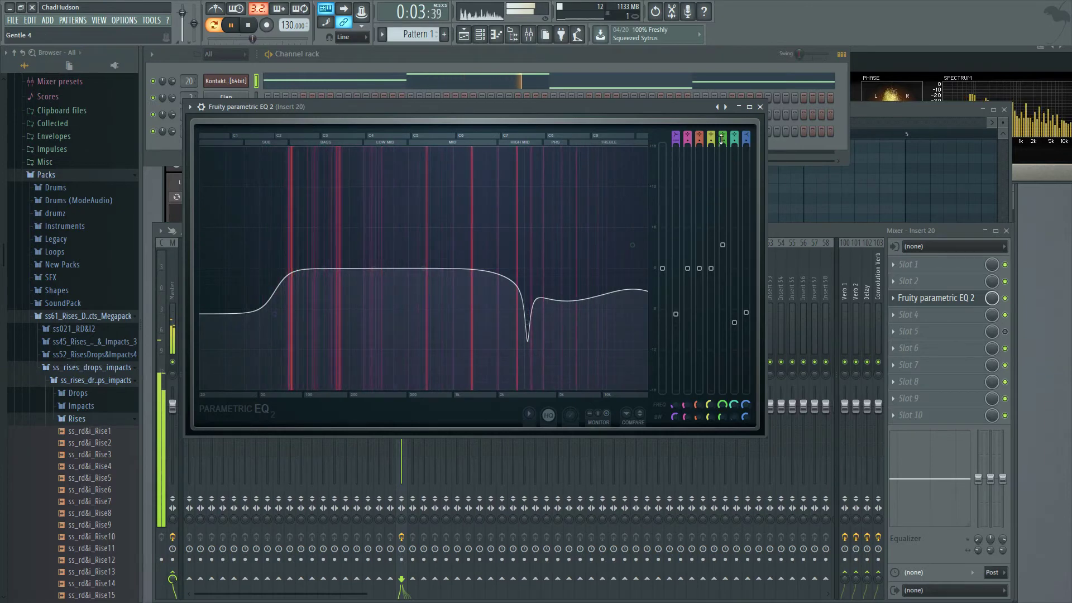
pyautogui.scroll(2, 722, 139)
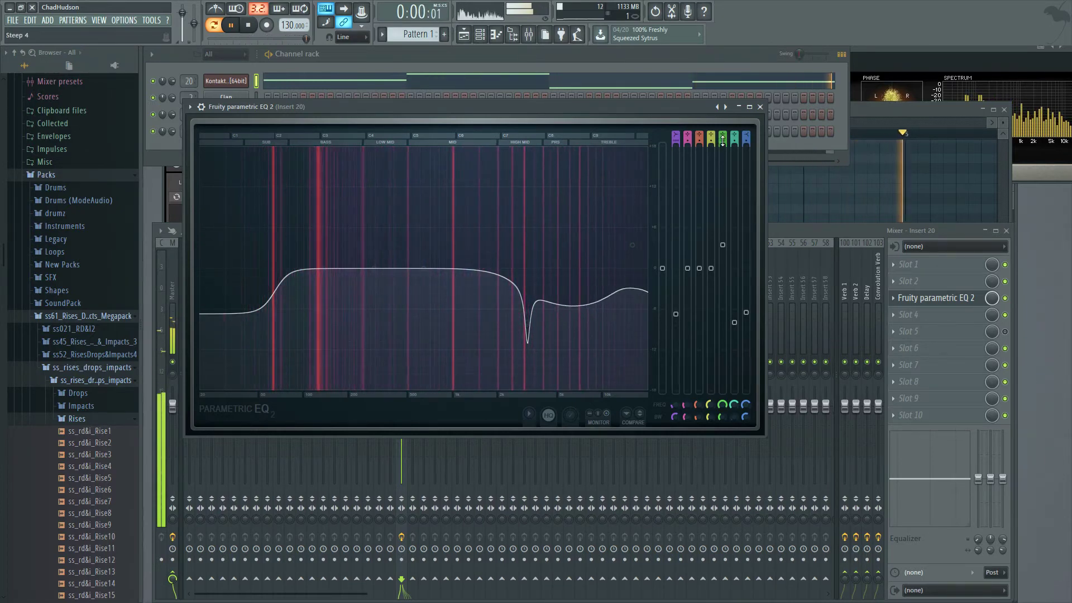
pyautogui.moveTo(638, 256); pyautogui.dragTo(644, 229)
pyautogui.scroll(-3, 746, 315)
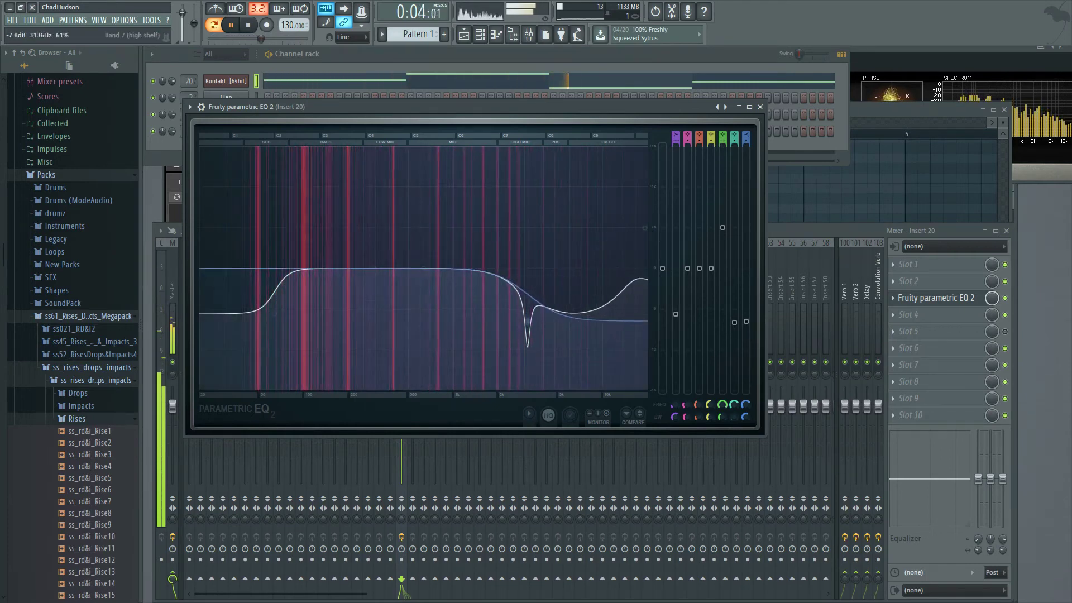
pyautogui.scroll(3, 731, 234)
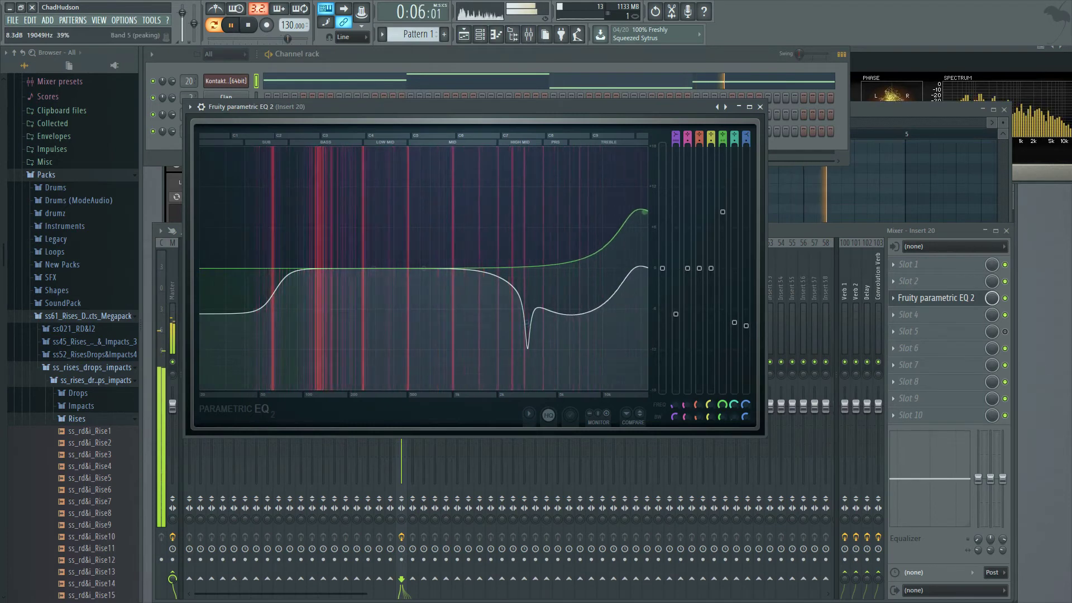
pyautogui.click(248, 26)
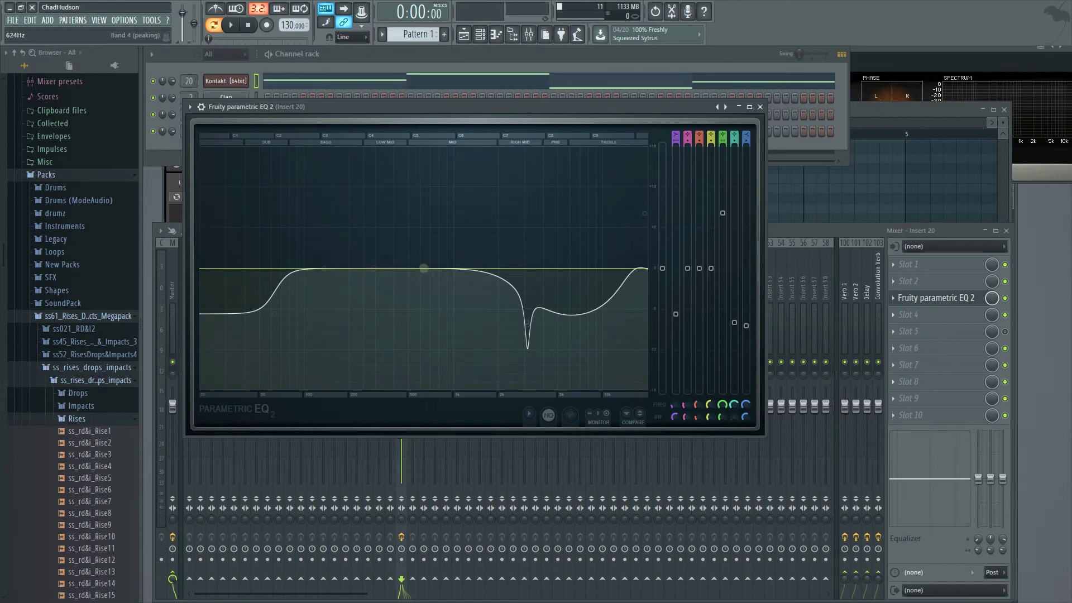
# Raise band 4 into a narrow boost near 1 kHz.
pyautogui.moveTo(424, 269); pyautogui.dragTo(455, 246)
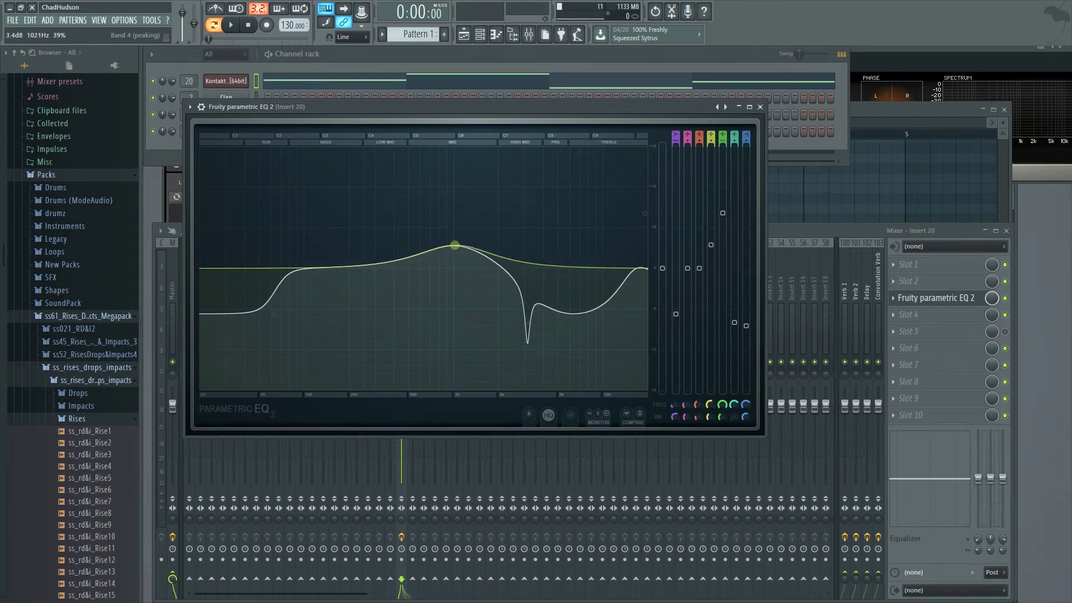
pyautogui.moveTo(708, 417); pyautogui.dragTo(708, 438)
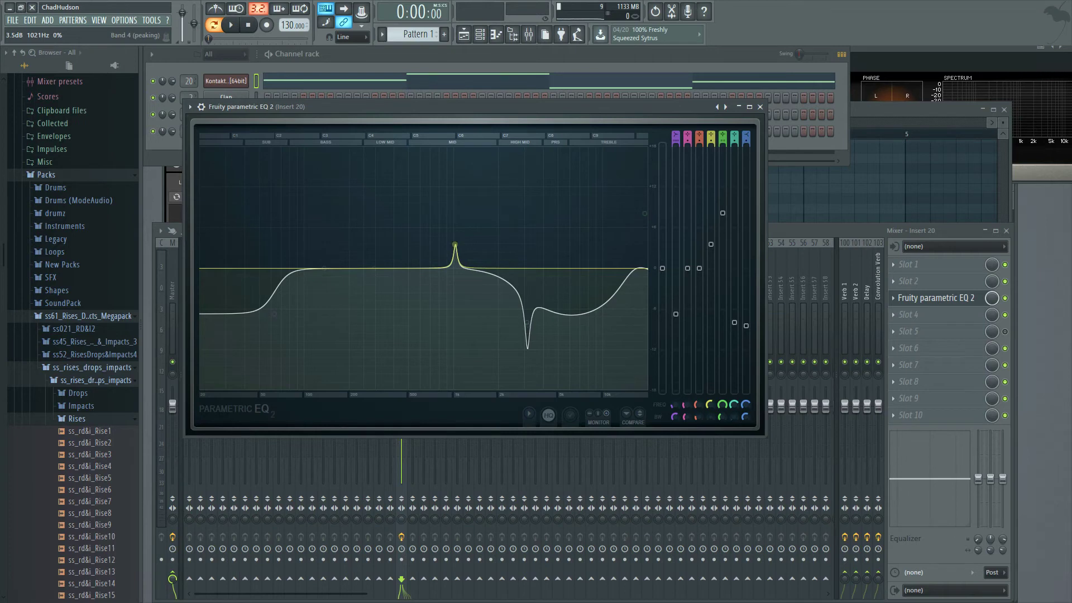
pyautogui.moveTo(708, 437); pyautogui.dragTo(710, 422)
# Sweep band 4 boosted to 12 dB, then turn it into an 8 dB cut near 2438 Hz.
pyautogui.moveTo(459, 222); pyautogui.dragTo(482, 201)
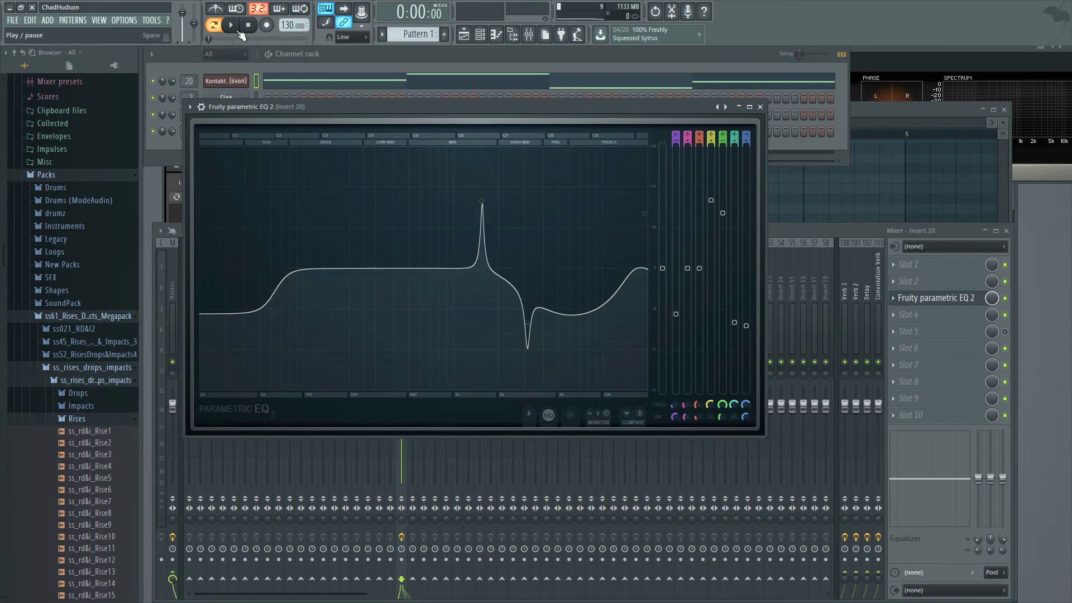
pyautogui.moveTo(482, 200); pyautogui.dragTo(461, 151)
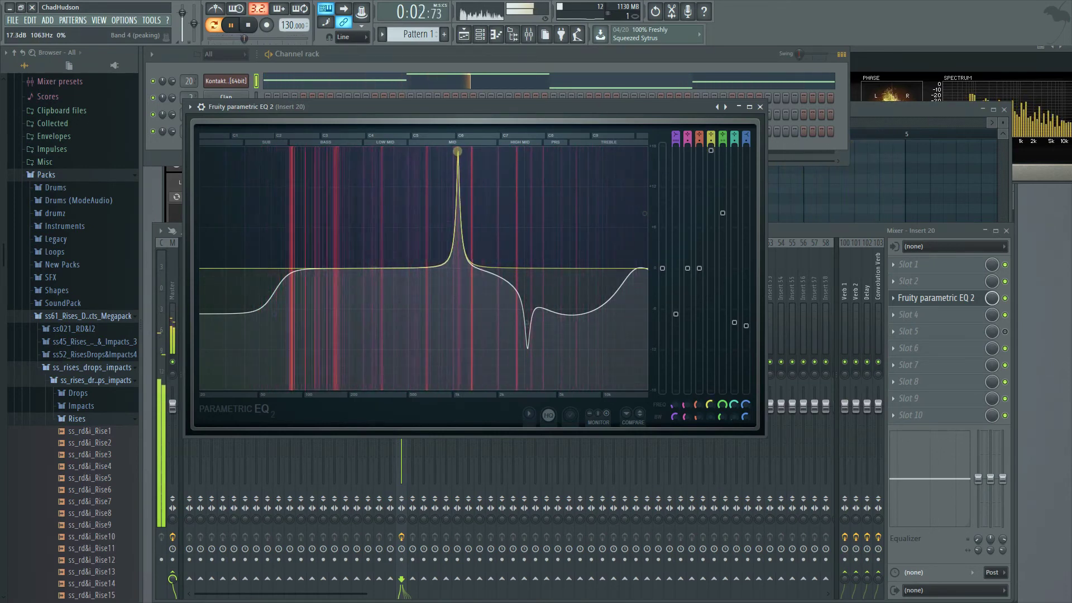
pyautogui.moveTo(459, 151); pyautogui.dragTo(515, 151)
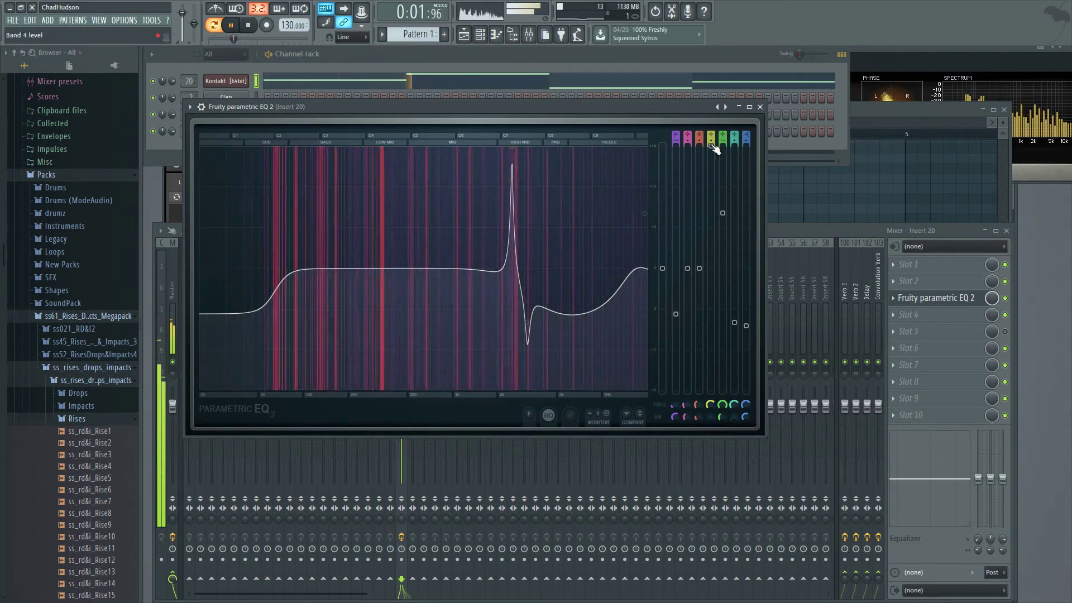
pyautogui.moveTo(712, 147); pyautogui.dragTo(711, 326)
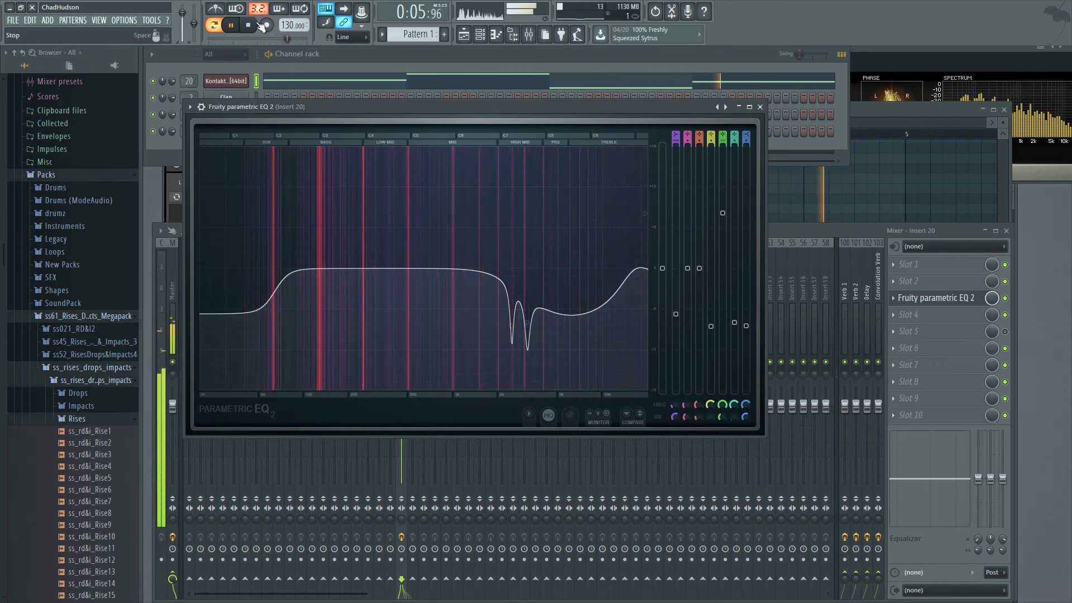
pyautogui.click(260, 24)
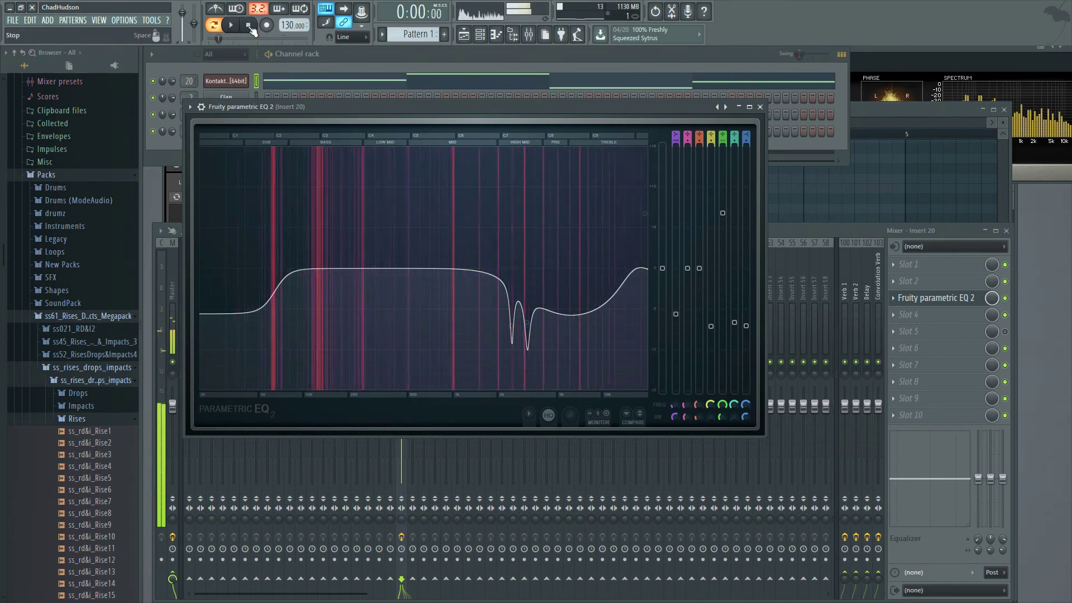
# Bypass insert 20's Parametric EQ 2 for comparison, bring its window forward, and stop playback.
pyautogui.click(1005, 299)
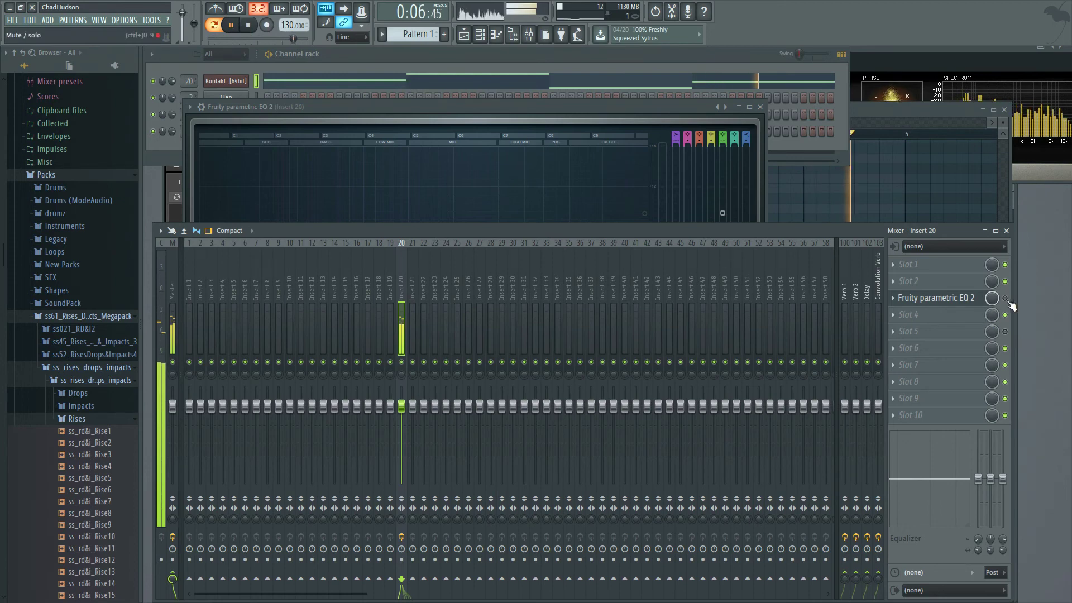
pyautogui.click(544, 106)
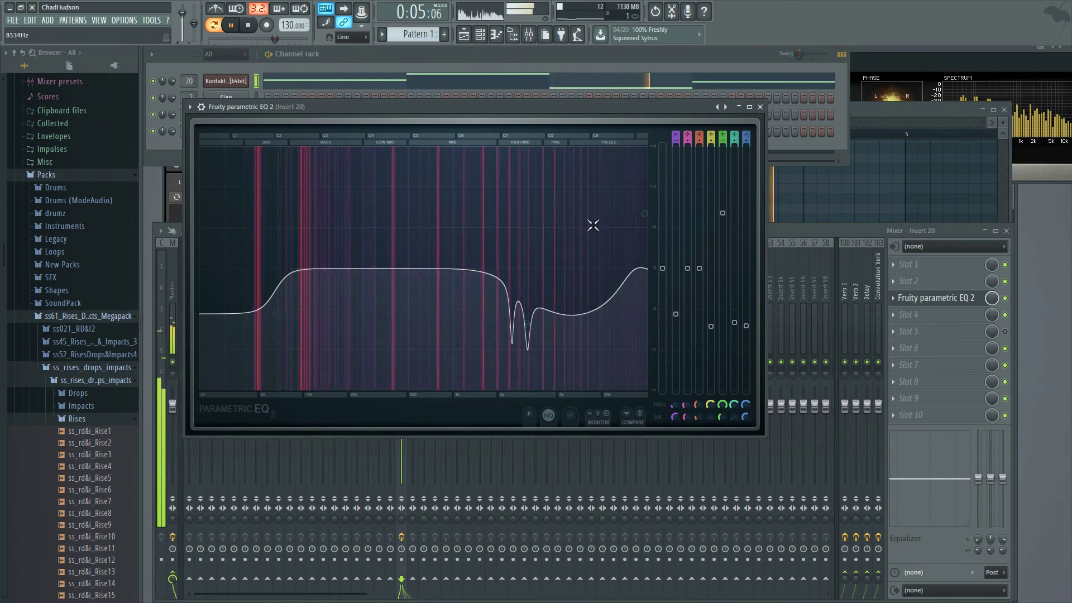
pyautogui.click(249, 25)
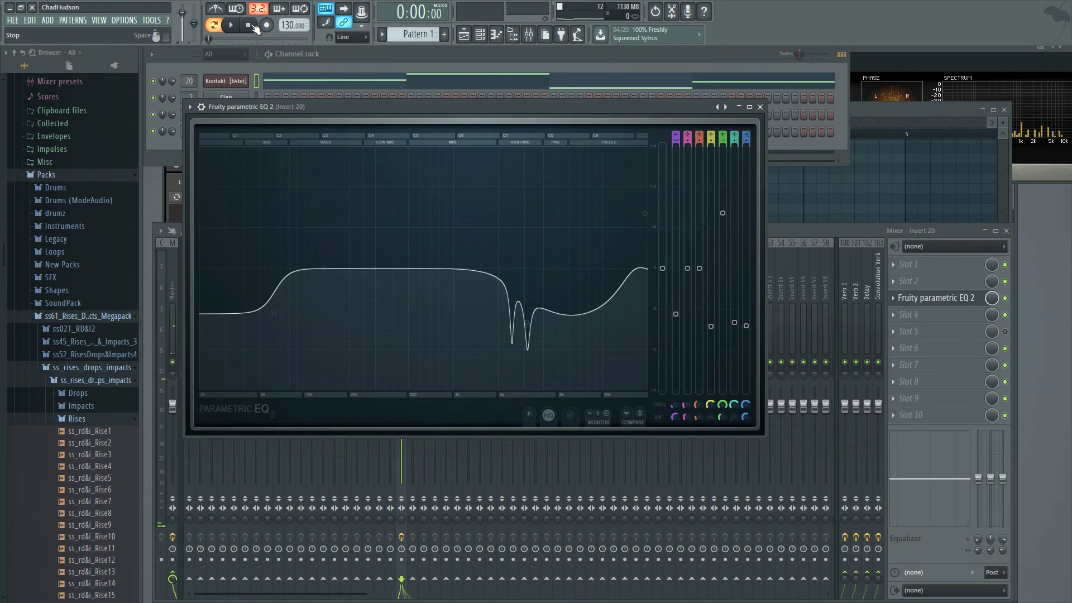